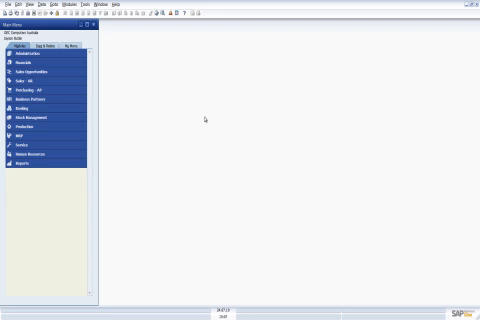
# - Open the License Administration window from the Administration > License menu
pyautogui.click(66, 54)
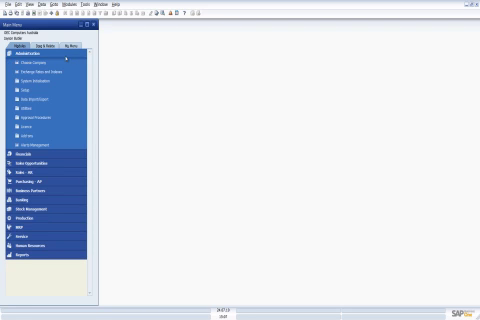
pyautogui.click(28, 126)
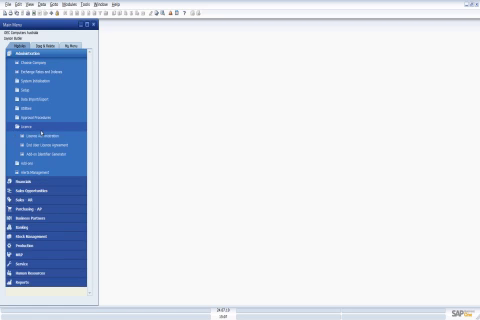
pyautogui.click(44, 135)
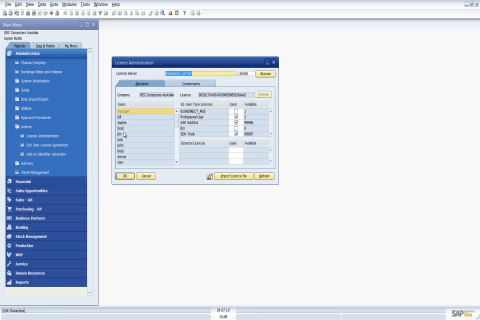
# - Give Sophie Professional User and SAP AddOns licences, save, and close the window
pyautogui.click(125, 122)
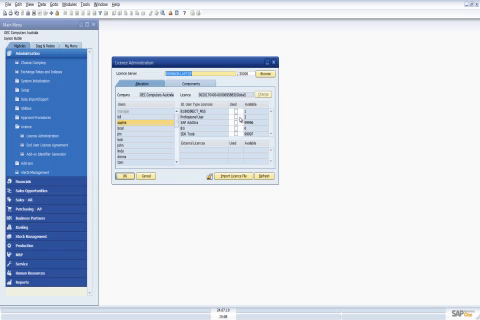
pyautogui.click(237, 117)
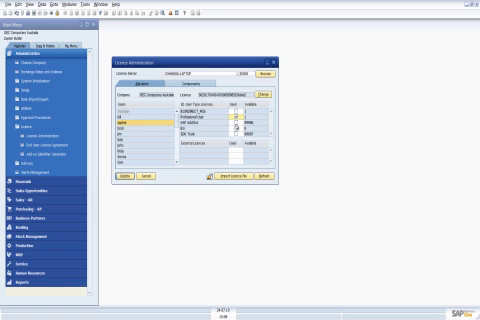
pyautogui.click(237, 122)
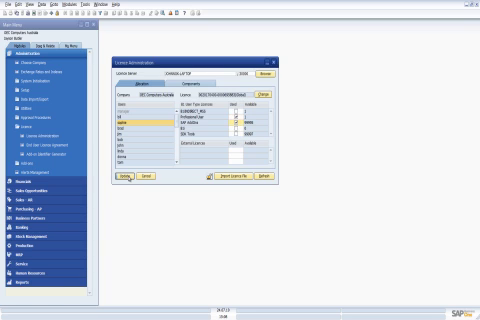
pyautogui.click(126, 176)
pyautogui.click(126, 176)
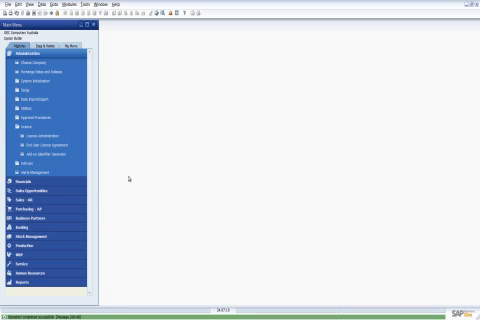